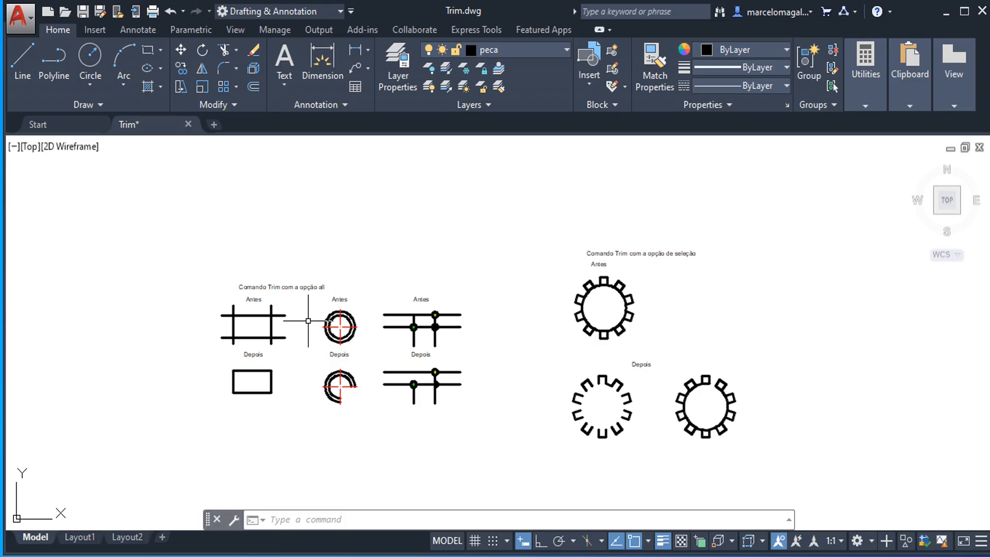
Step: Examine the before-and-after Trim examples for the crossed lines, the concentric circles and the lines with small circles
{"action": "scroll", "coordinate": [272, 354], "scroll_direction": "up", "scroll_amount": 2}
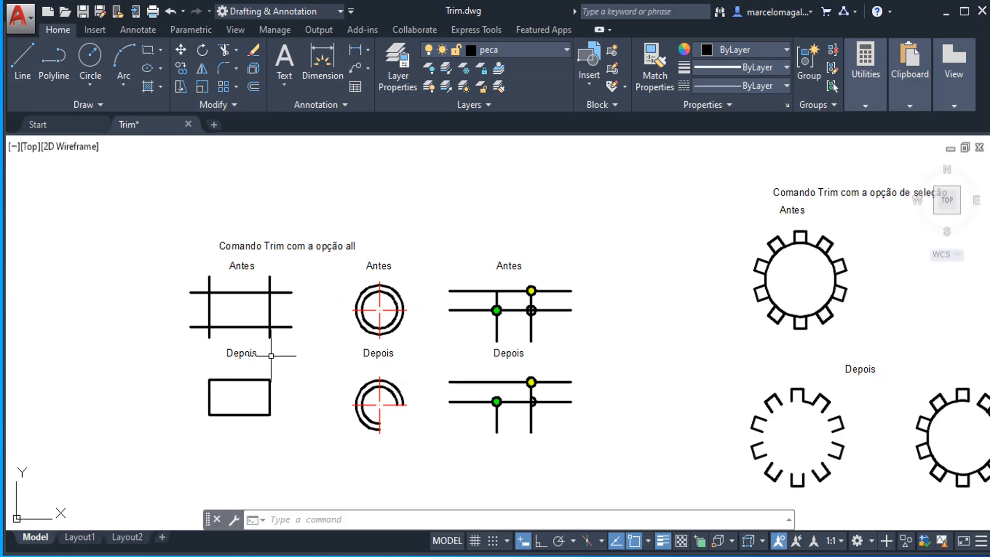
{"action": "scroll", "coordinate": [270, 355], "scroll_direction": "up", "scroll_amount": 2}
{"action": "mouse_move", "coordinate": [267, 354]}
{"action": "middle_mouse_down"}
{"action": "mouse_move", "coordinate": [356, 311]}
{"action": "mouse_move", "coordinate": [380, 348]}
{"action": "middle_mouse_up"}
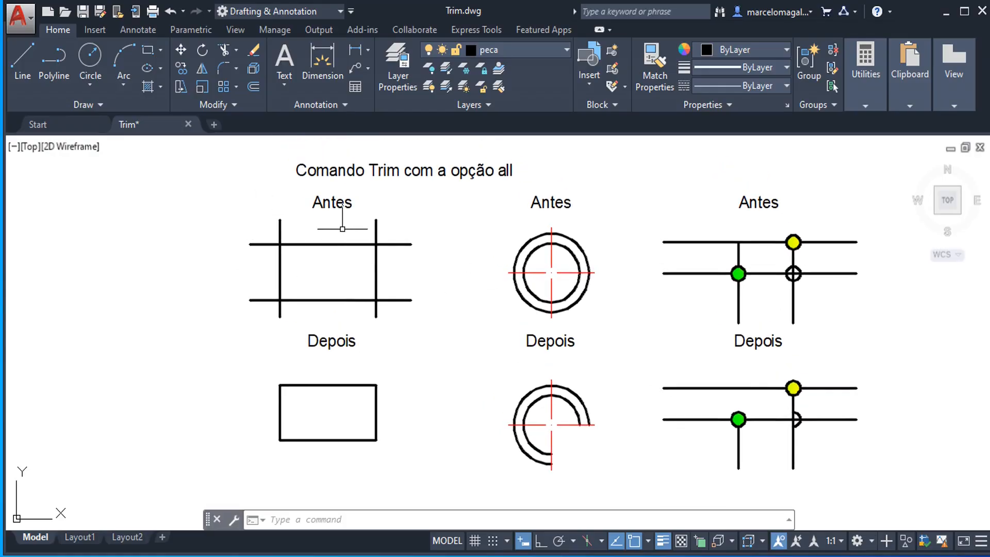
{"action": "middle_click_drag", "start_coordinate": [420, 379], "coordinate": [365, 386]}
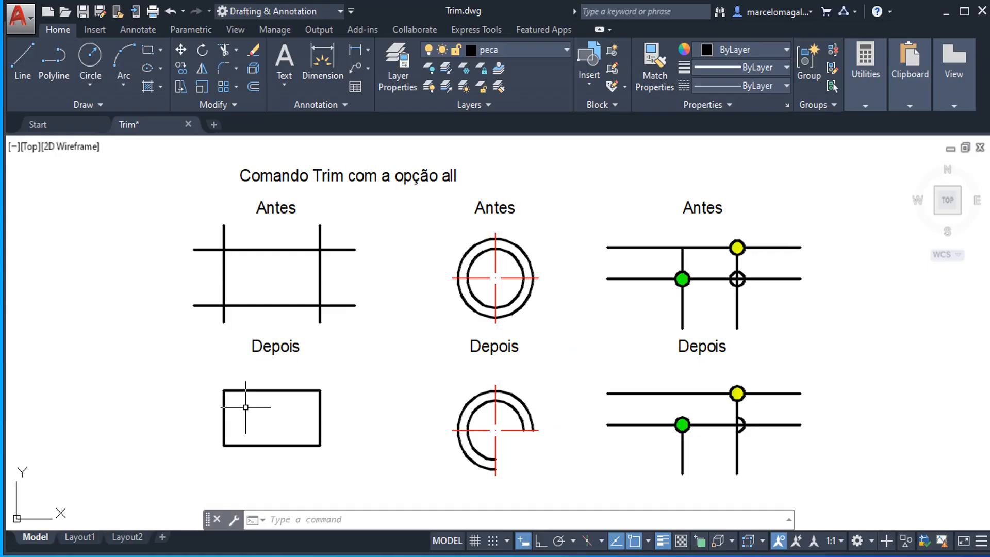
{"action": "middle_click_drag", "start_coordinate": [360, 392], "coordinate": [331, 395]}
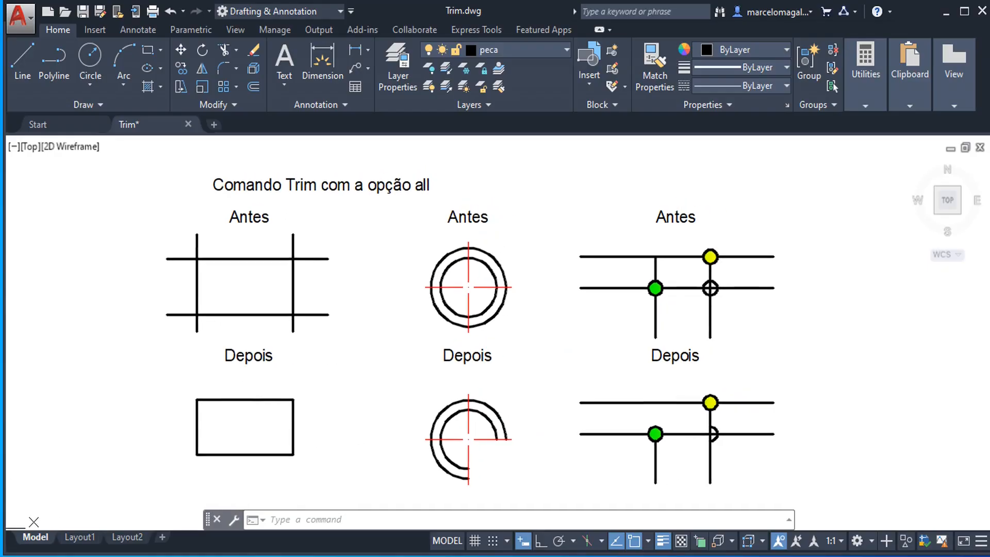
{"action": "middle_click_drag", "start_coordinate": [360, 360], "coordinate": [337, 359]}
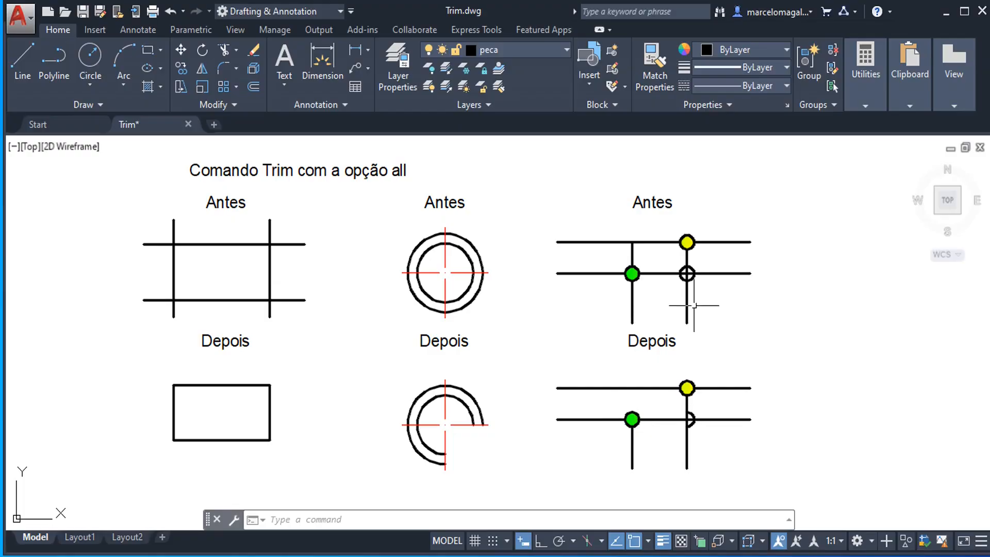
{"action": "scroll", "coordinate": [687, 283], "scroll_direction": "up", "scroll_amount": 2}
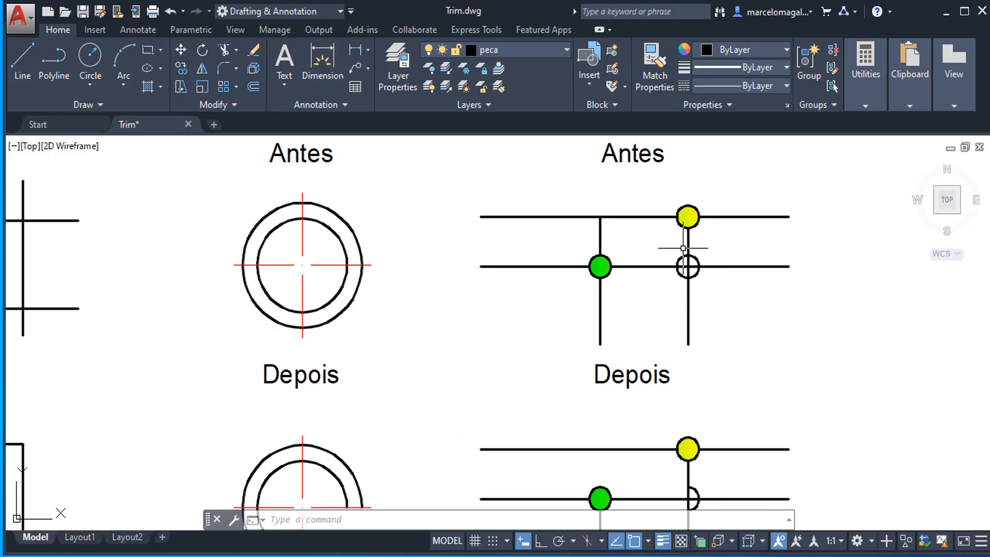
{"action": "scroll", "coordinate": [548, 335], "scroll_direction": "down", "scroll_amount": 3}
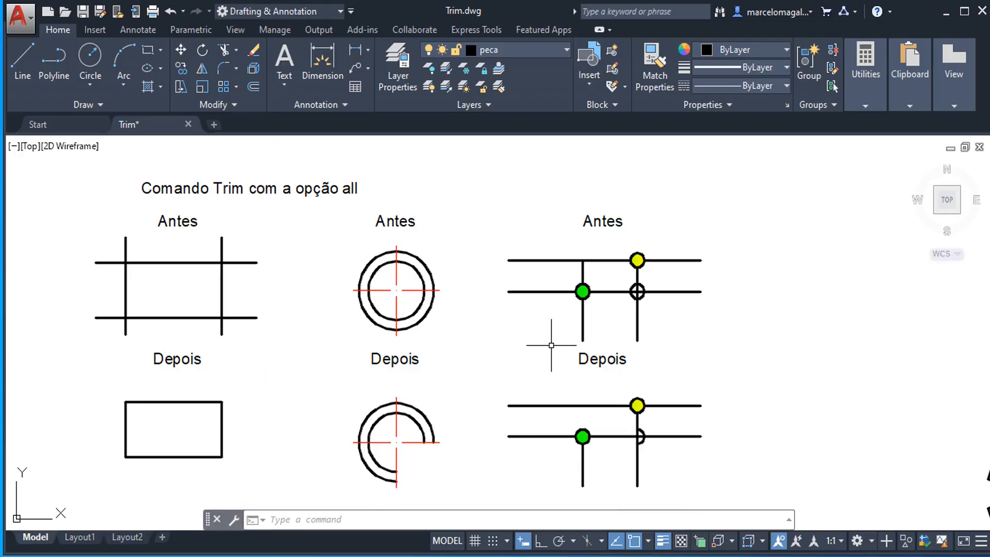
{"action": "middle_click_drag", "start_coordinate": [548, 342], "coordinate": [685, 335]}
{"action": "scroll", "coordinate": [683, 340], "scroll_direction": "up", "scroll_amount": 1}
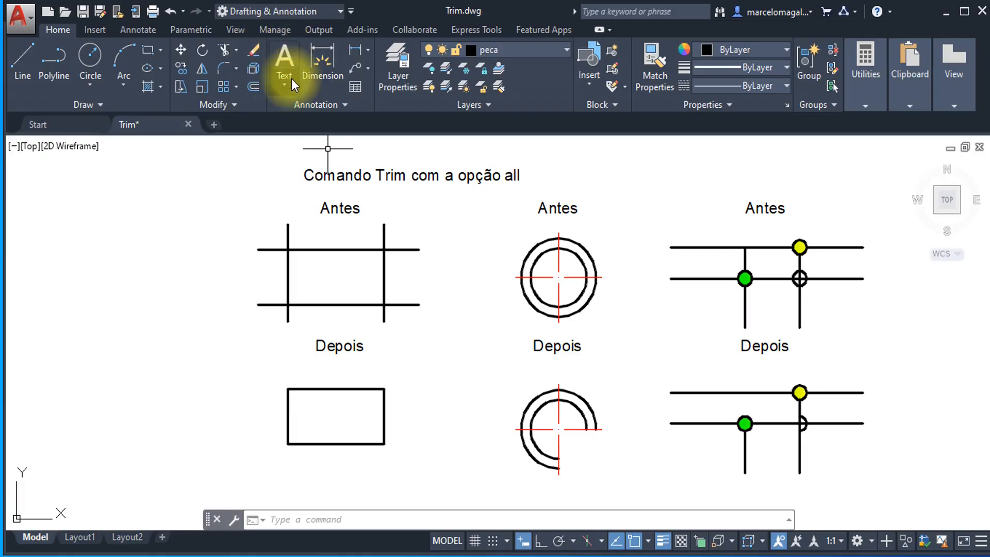
Step: Trim the eight overhanging ends of the crossed lines in the first "Antes" figure to a rectangle, using all objects as cutting edges
{"action": "left_click", "coordinate": [251, 51]}
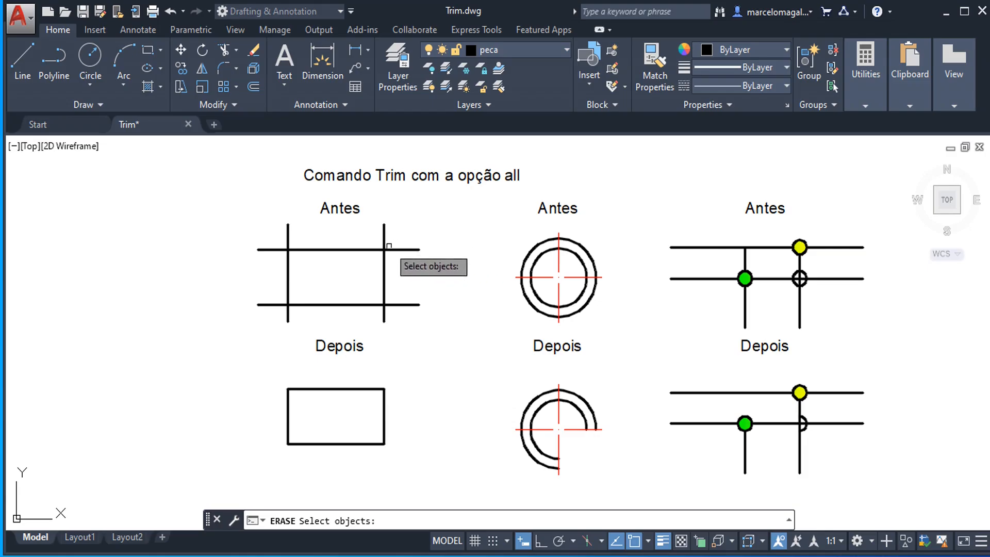
{"action": "key", "text": "Escape"}
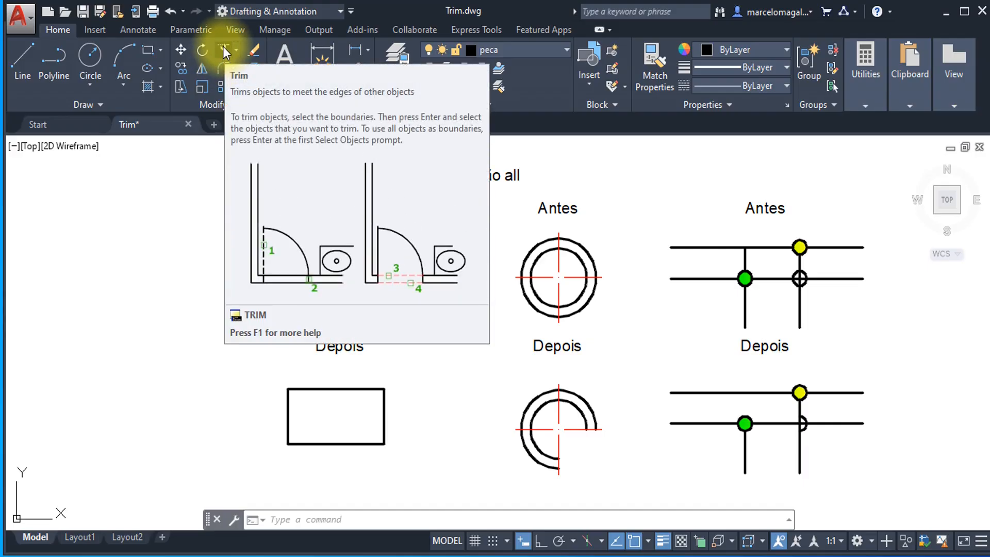
{"action": "left_click", "coordinate": [223, 47]}
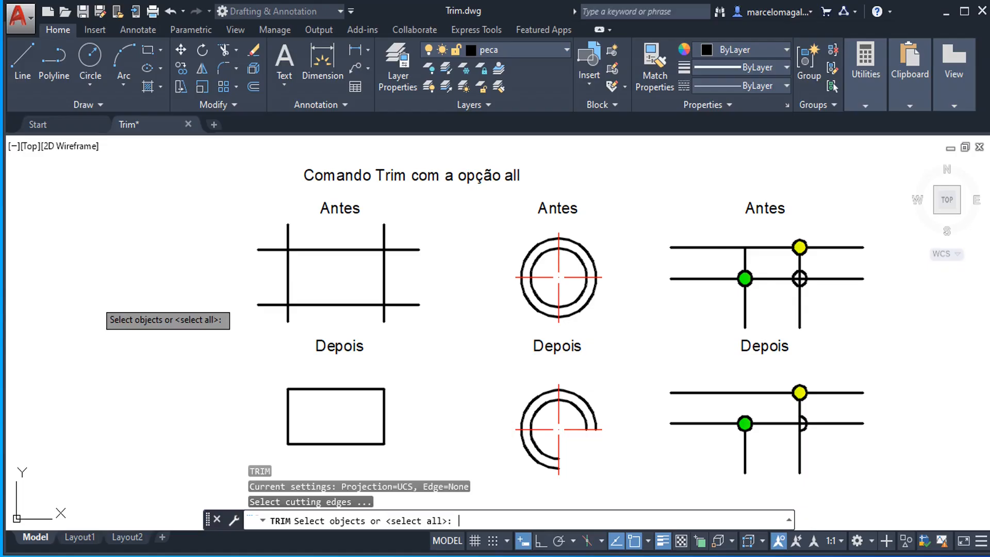
{"action": "key", "text": "Return"}
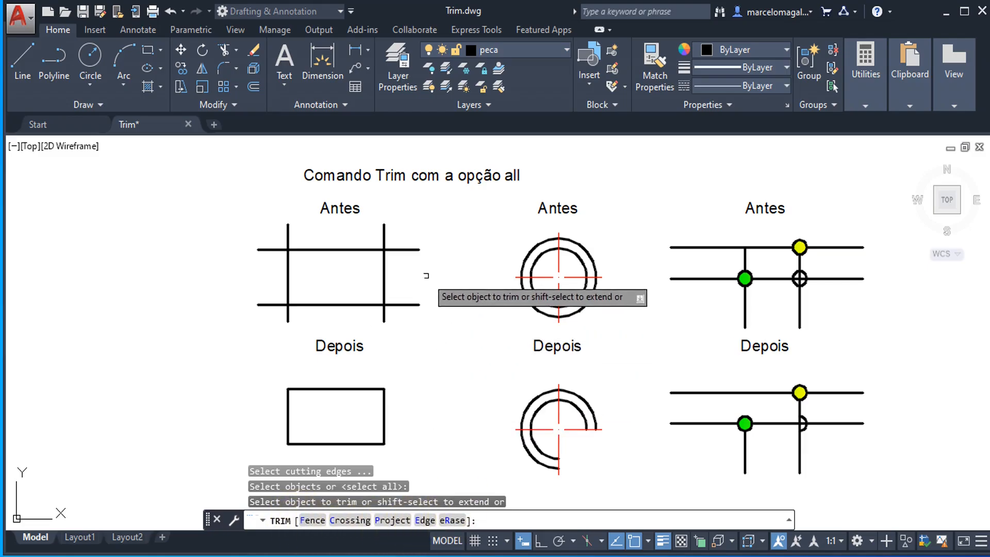
{"action": "left_click", "coordinate": [406, 249]}
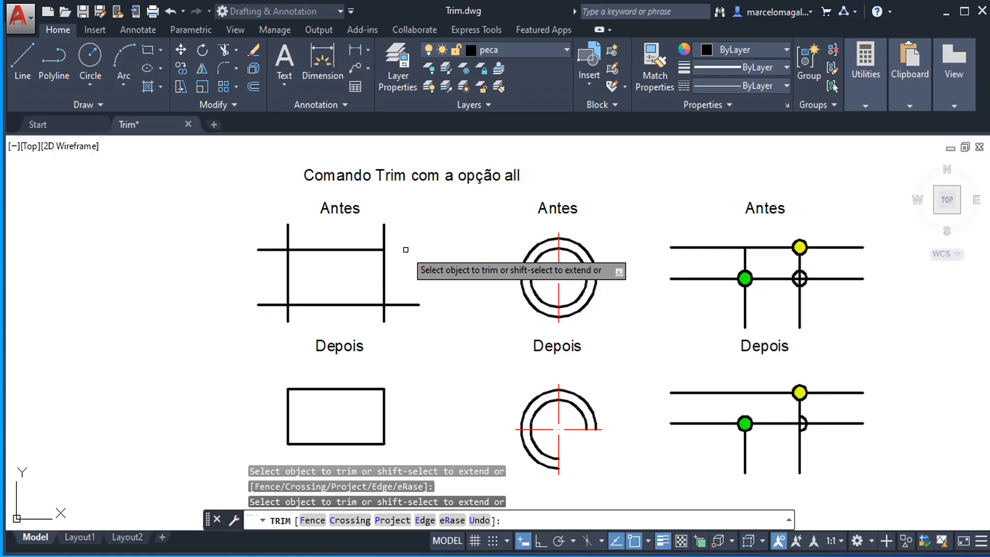
{"action": "left_click", "coordinate": [407, 303]}
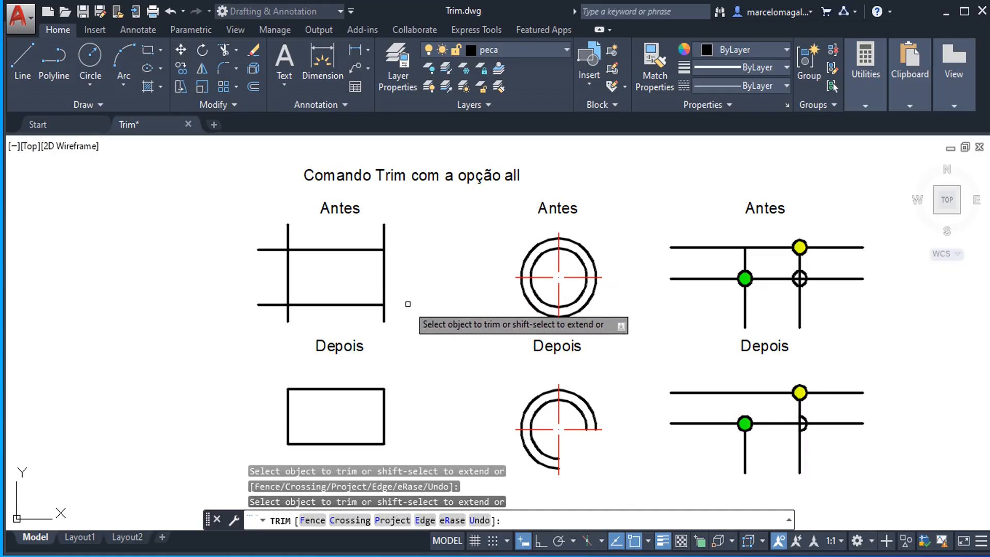
{"action": "left_click", "coordinate": [386, 229]}
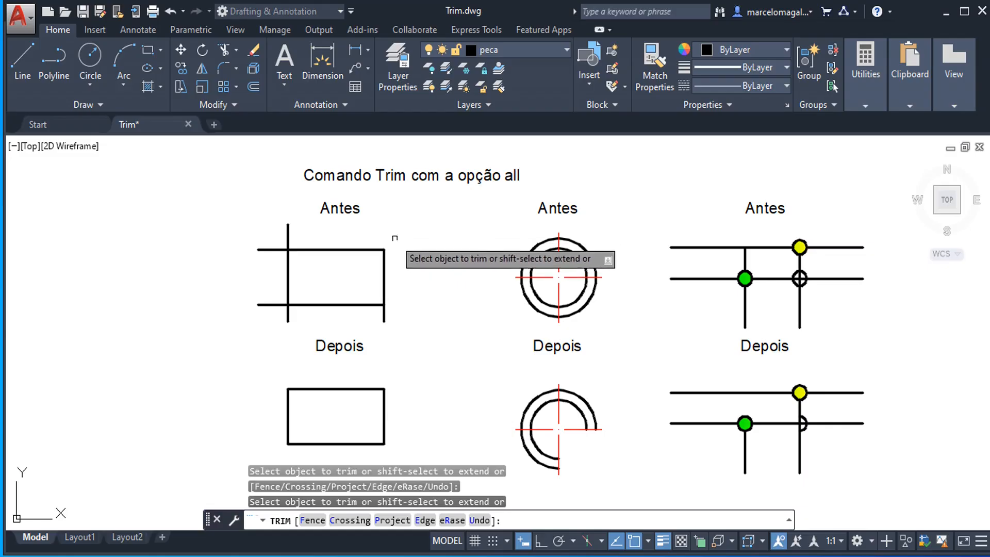
{"action": "left_click", "coordinate": [385, 315]}
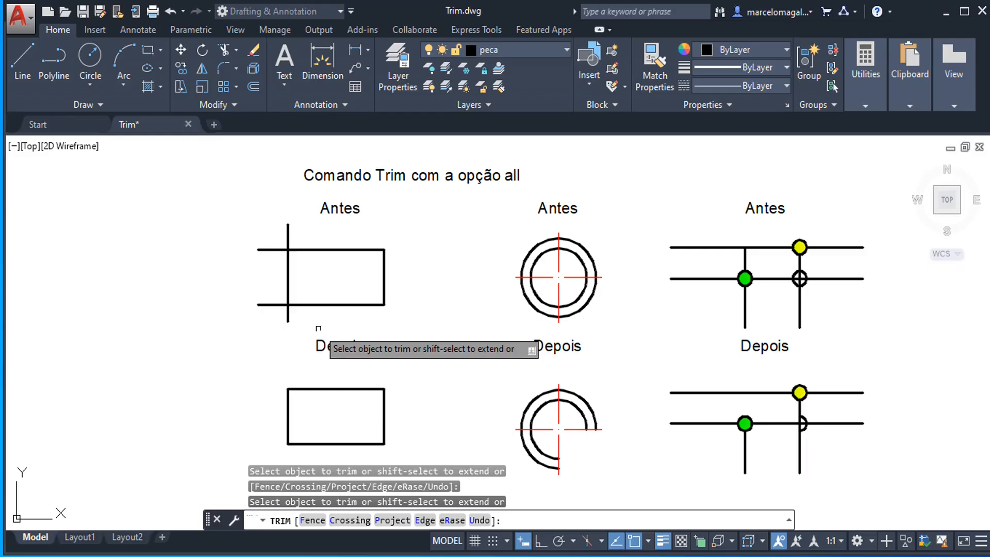
{"action": "left_click", "coordinate": [287, 312]}
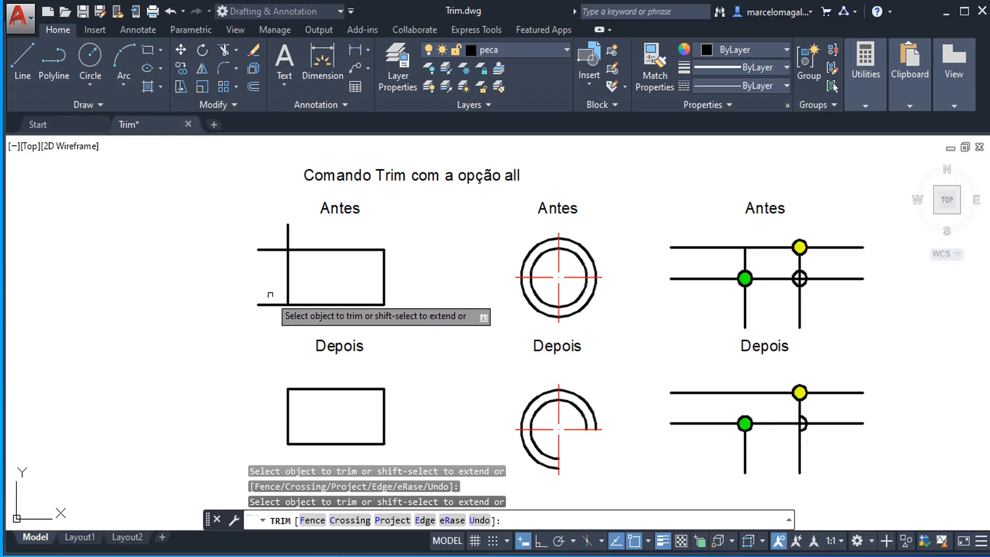
{"action": "left_click", "coordinate": [270, 305]}
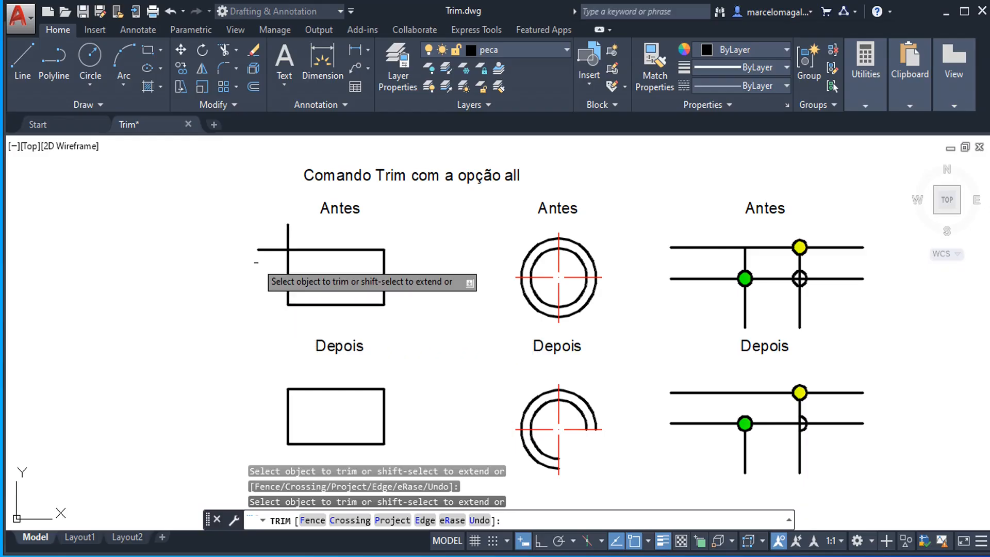
{"action": "left_click", "coordinate": [256, 250]}
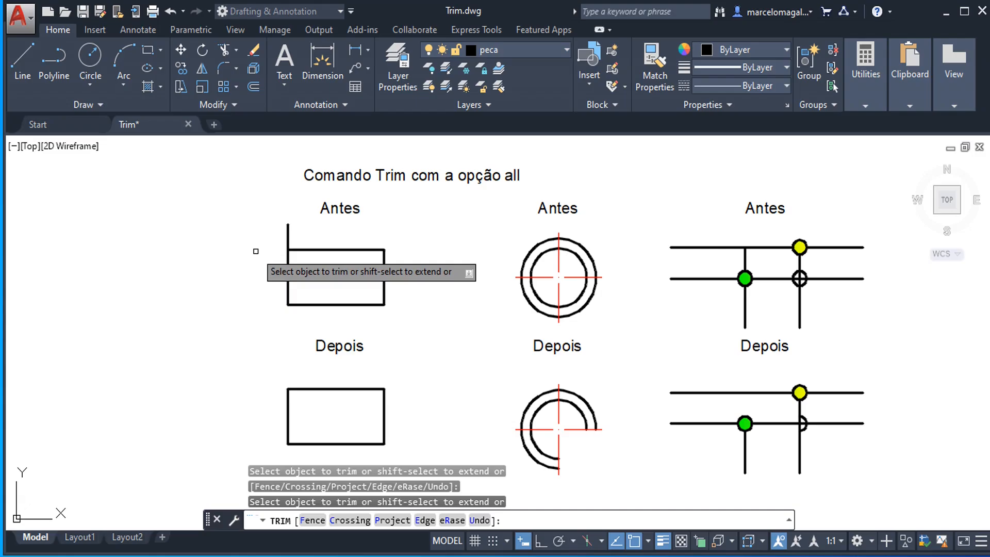
{"action": "left_click", "coordinate": [287, 224]}
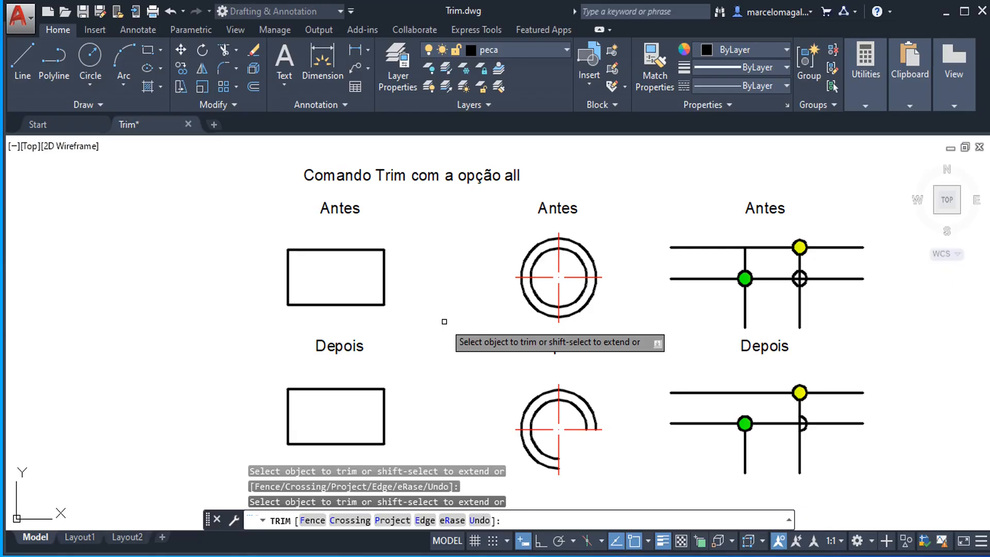
Step: Trim the lower-right quarter of both concentric circles and the left half of the unfilled small circle in the "Antes" figures, ending Trim
{"action": "left_click", "coordinate": [583, 305]}
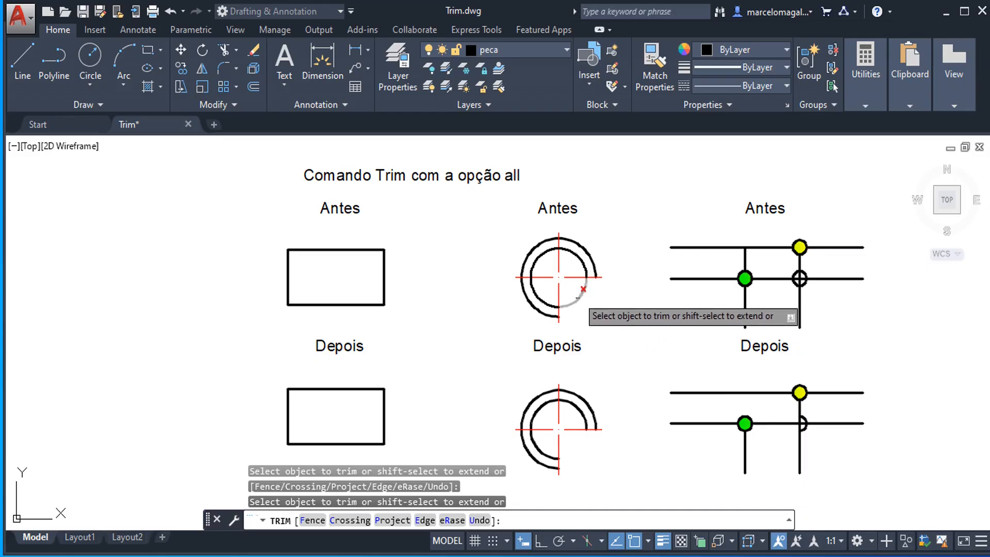
{"action": "left_click", "coordinate": [583, 288]}
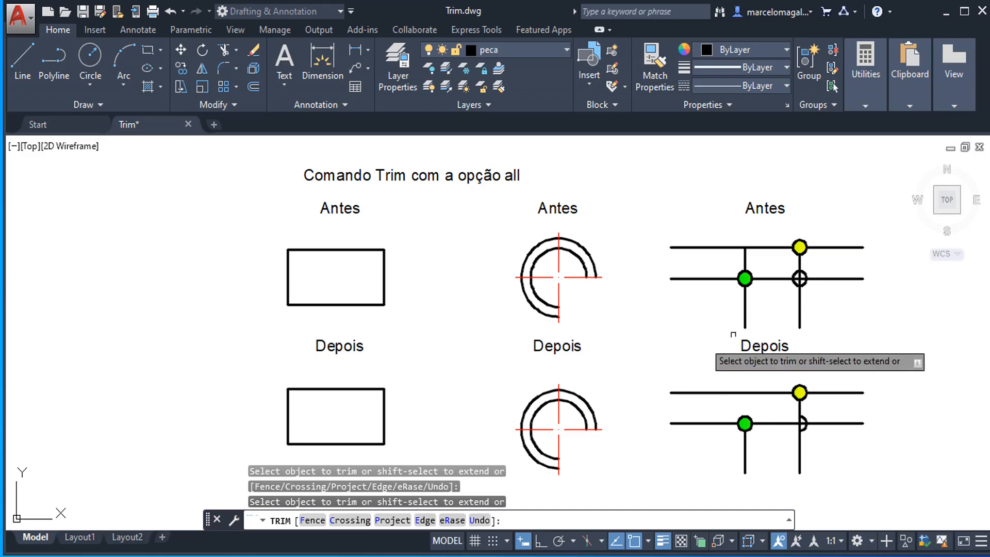
{"action": "scroll", "coordinate": [825, 296], "scroll_direction": "up", "scroll_amount": 2}
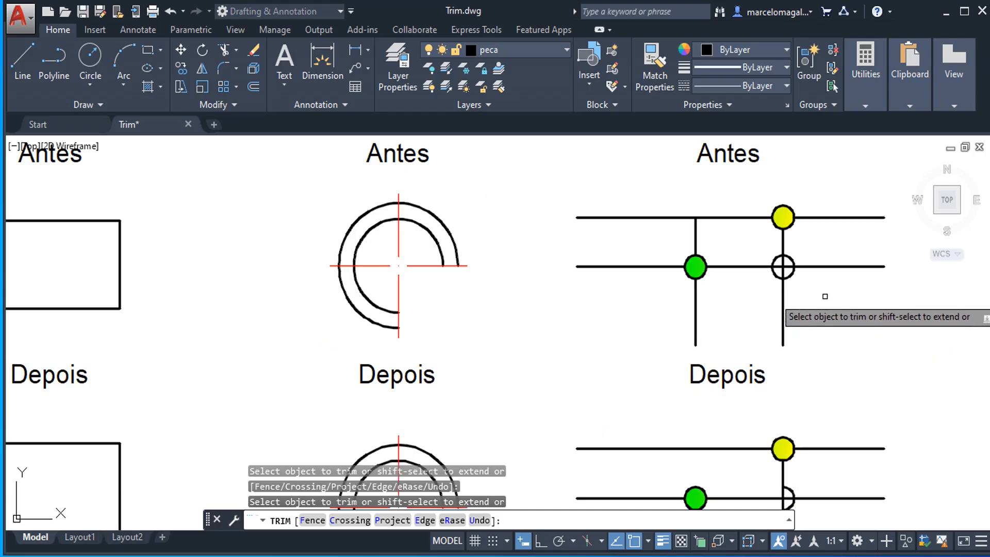
{"action": "left_click", "coordinate": [771, 259]}
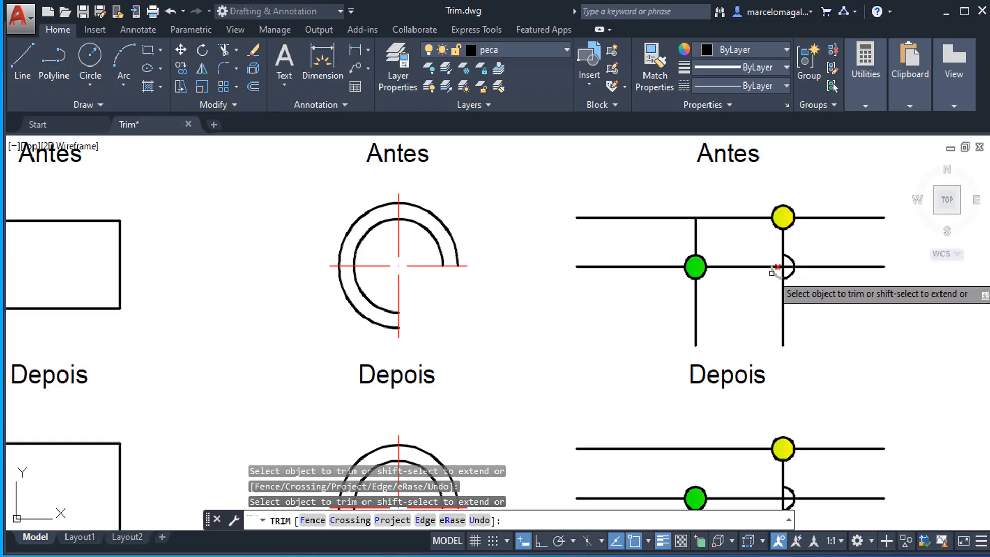
{"action": "left_click", "coordinate": [773, 268]}
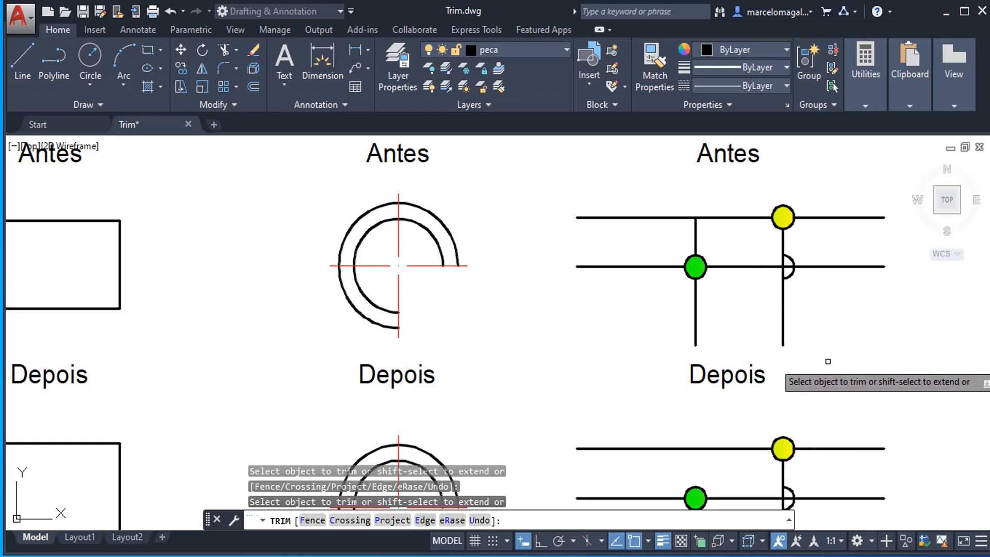
{"action": "scroll", "coordinate": [827, 370], "scroll_direction": "down", "scroll_amount": 4}
{"action": "mouse_move", "coordinate": [828, 361]}
{"action": "middle_mouse_down"}
{"action": "mouse_move", "coordinate": [643, 361]}
{"action": "mouse_move", "coordinate": [470, 386]}
{"action": "mouse_move", "coordinate": [475, 328]}
{"action": "middle_mouse_up"}
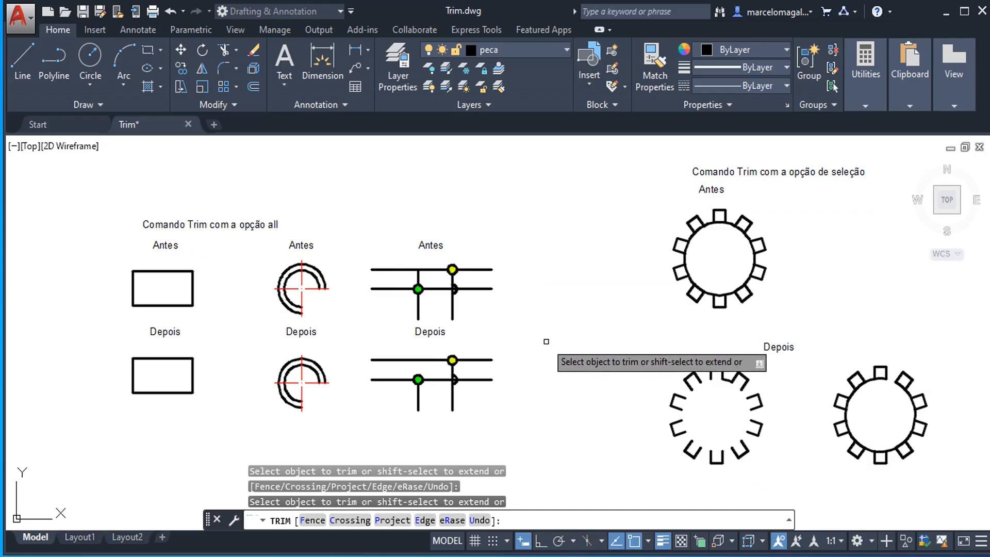
{"action": "key", "text": "Escape"}
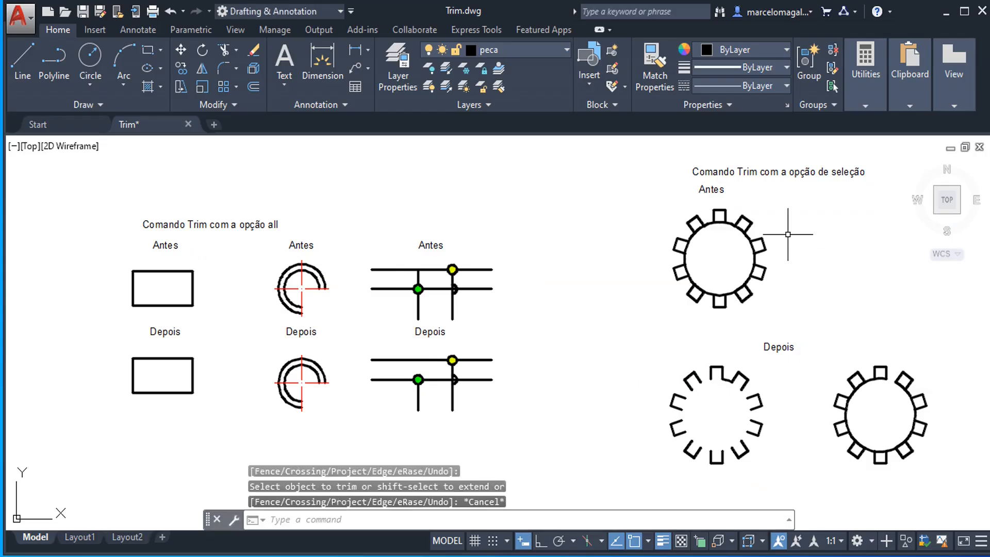
Step: Examine the gear-shaped "Antes" and "Depois" figures in the example of Trim with the selection option
{"action": "middle_click_drag", "start_coordinate": [787, 235], "coordinate": [616, 243]}
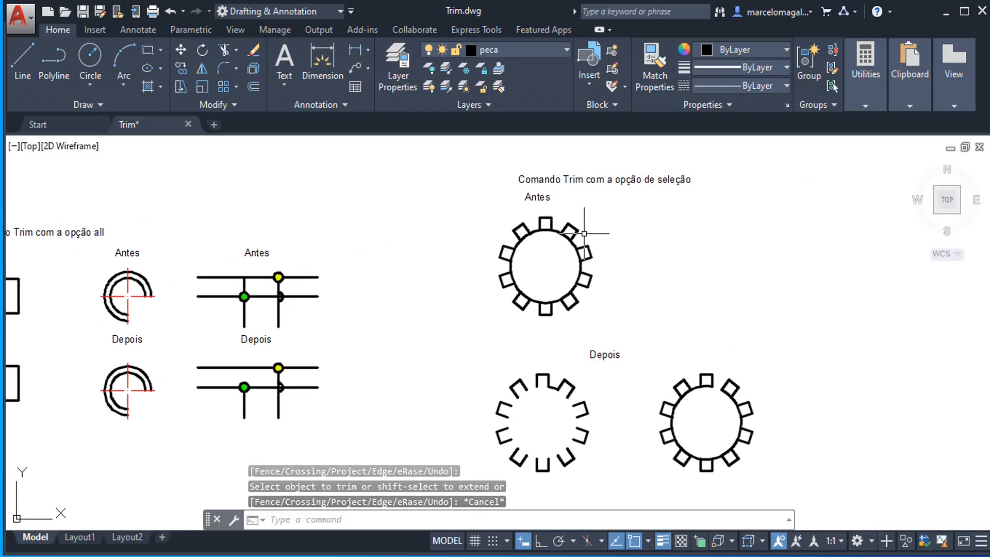
{"action": "scroll", "coordinate": [562, 240], "scroll_direction": "up", "scroll_amount": 2}
{"action": "scroll", "coordinate": [559, 241], "scroll_direction": "up", "scroll_amount": 2}
{"action": "middle_click_drag", "start_coordinate": [542, 300], "coordinate": [523, 222]}
{"action": "scroll", "coordinate": [523, 239], "scroll_direction": "down", "scroll_amount": 4}
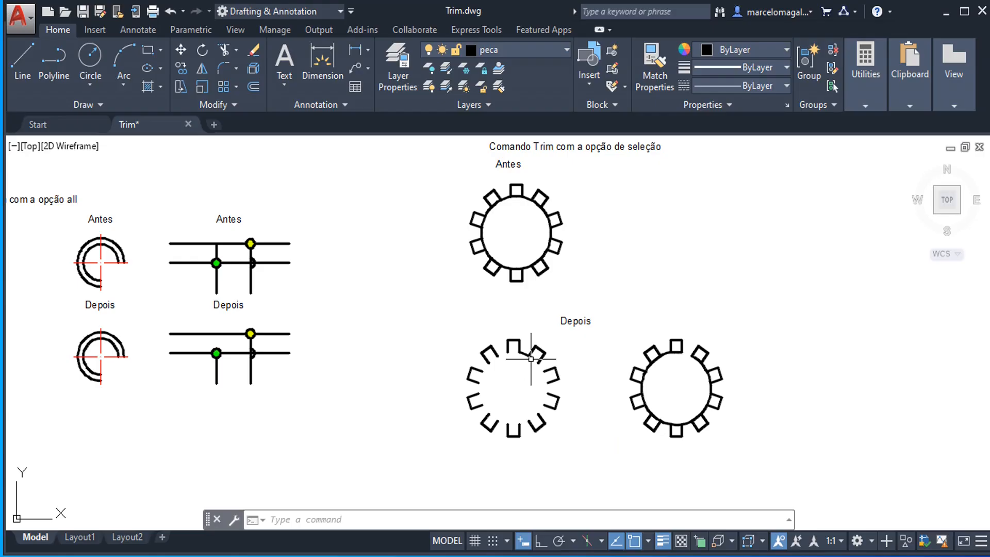
{"action": "middle_click_drag", "start_coordinate": [530, 346], "coordinate": [449, 370]}
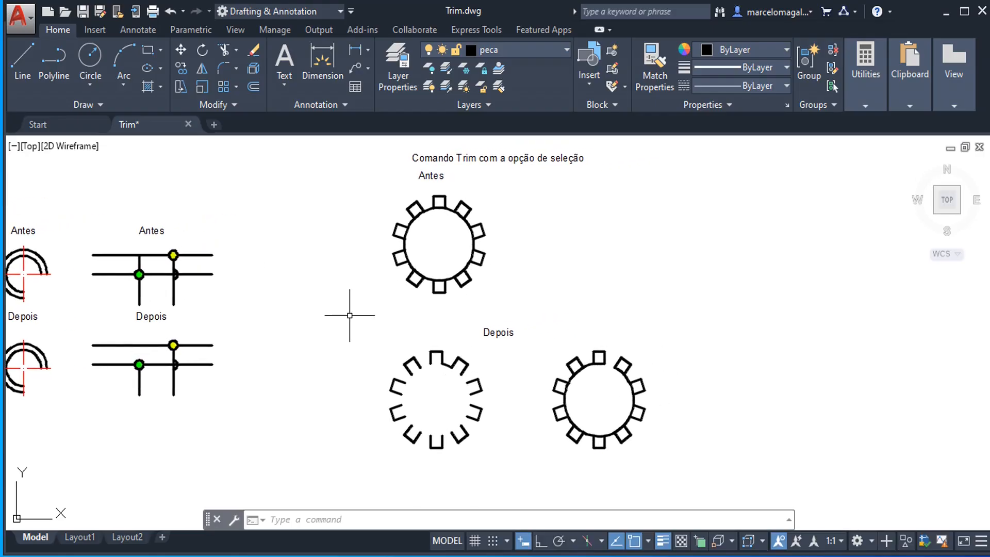
{"action": "scroll", "coordinate": [453, 346], "scroll_direction": "up", "scroll_amount": 2}
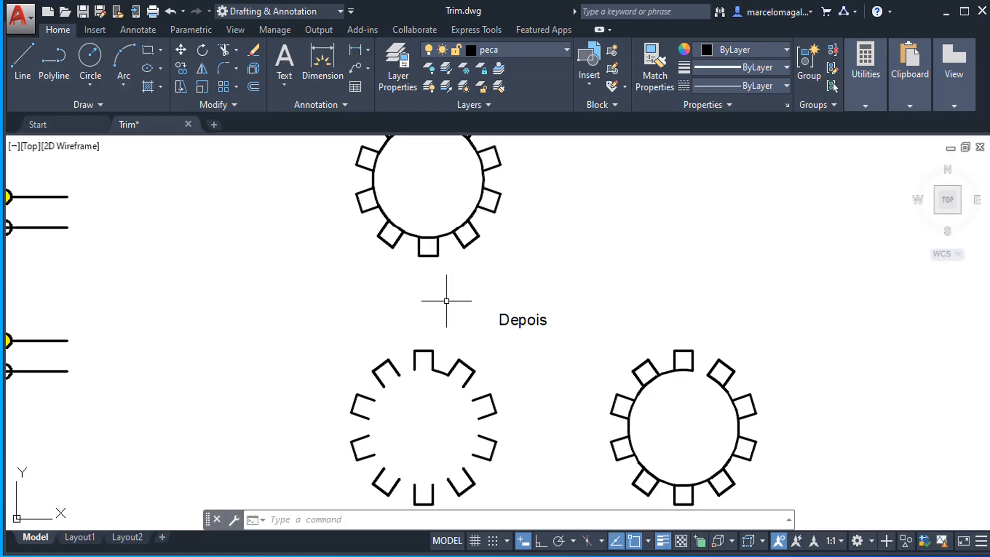
{"action": "mouse_move", "coordinate": [446, 300]}
{"action": "middle_mouse_down"}
{"action": "mouse_move", "coordinate": [477, 420]}
{"action": "mouse_move", "coordinate": [479, 407]}
{"action": "middle_mouse_up"}
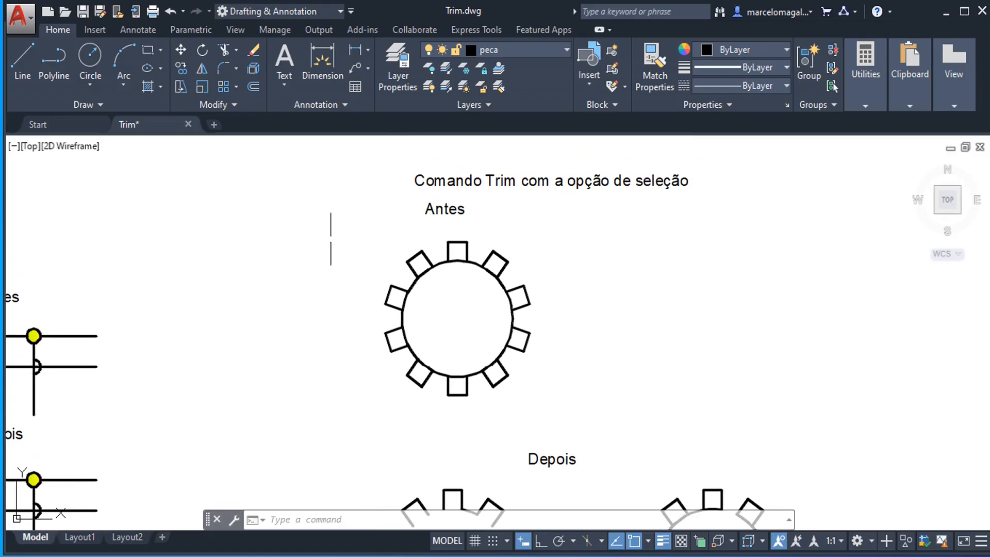
Step: Try trimming seven consecutive circle arcs counterclockwise from the gear's top tooth, using all objects as cutting edges, and undo the trims
{"action": "left_click", "coordinate": [223, 53]}
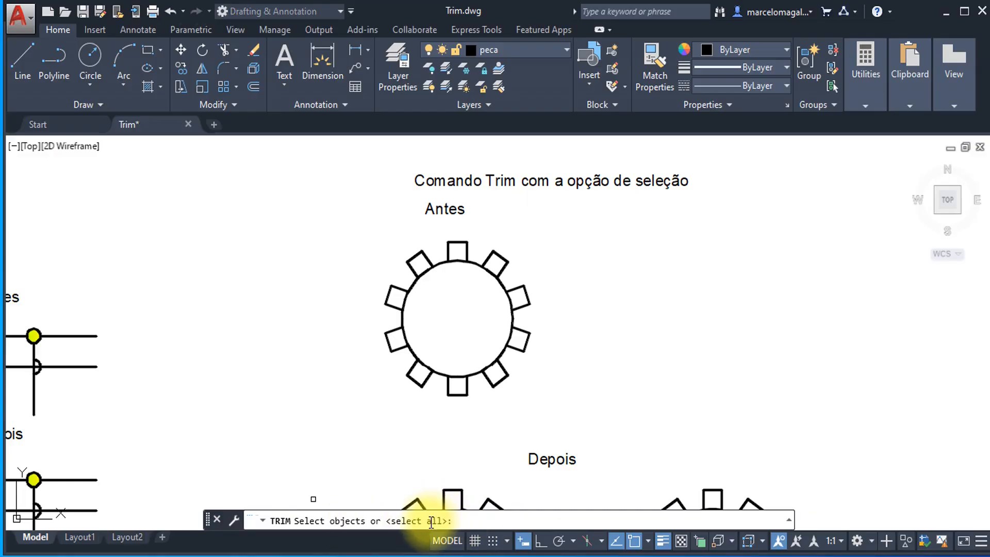
{"action": "key", "text": "Return"}
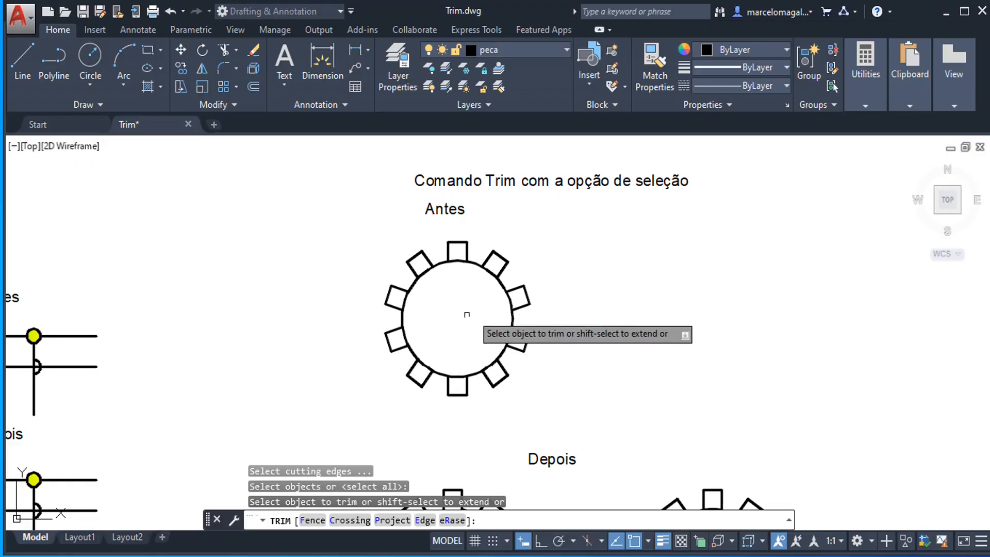
{"action": "scroll", "coordinate": [450, 298], "scroll_direction": "up", "scroll_amount": 2}
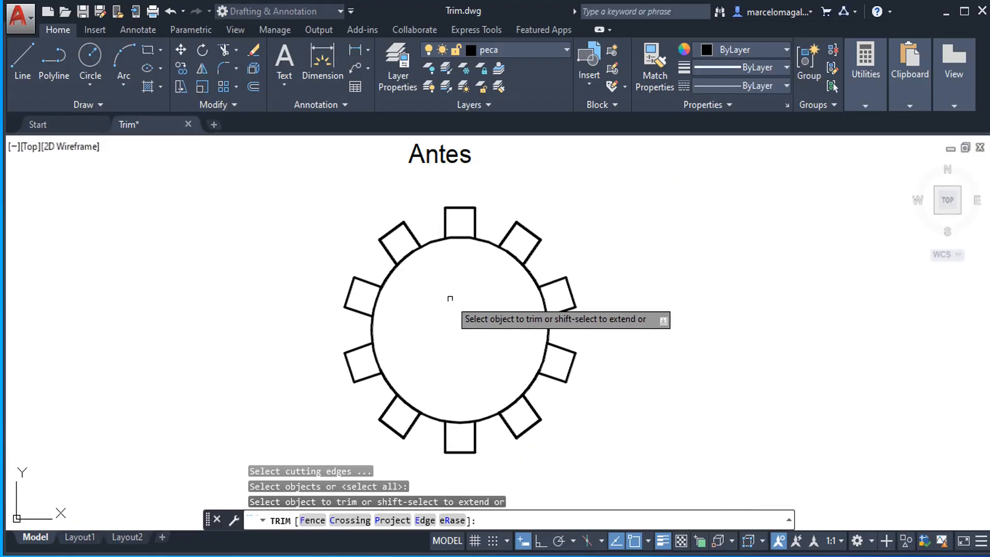
{"action": "left_click", "coordinate": [462, 238]}
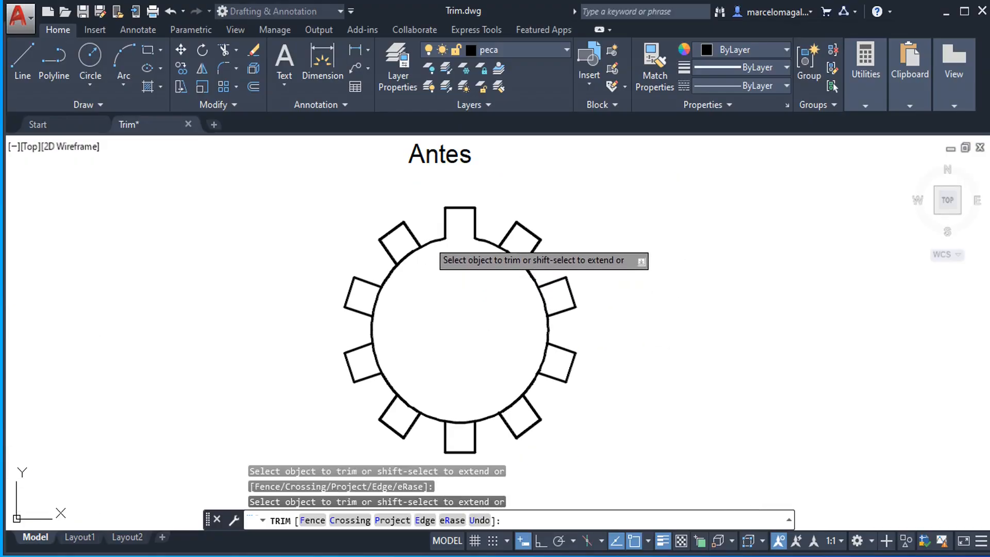
{"action": "left_click", "coordinate": [428, 239]}
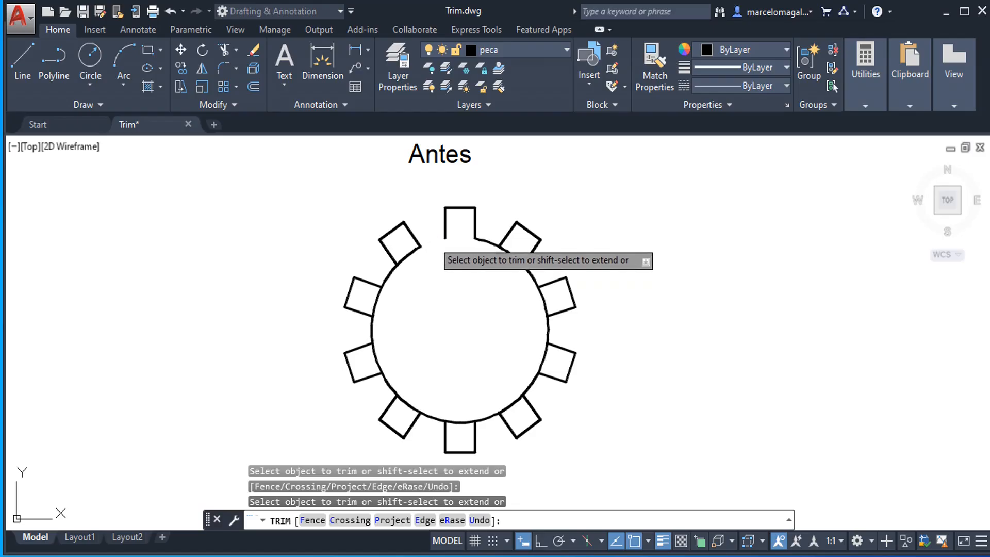
{"action": "left_click", "coordinate": [407, 256]}
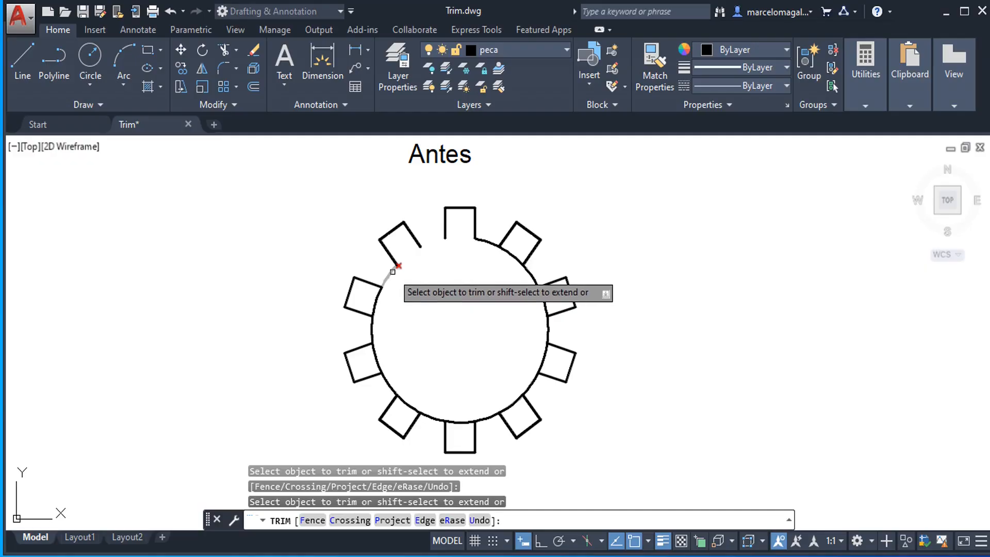
{"action": "left_click", "coordinate": [391, 271]}
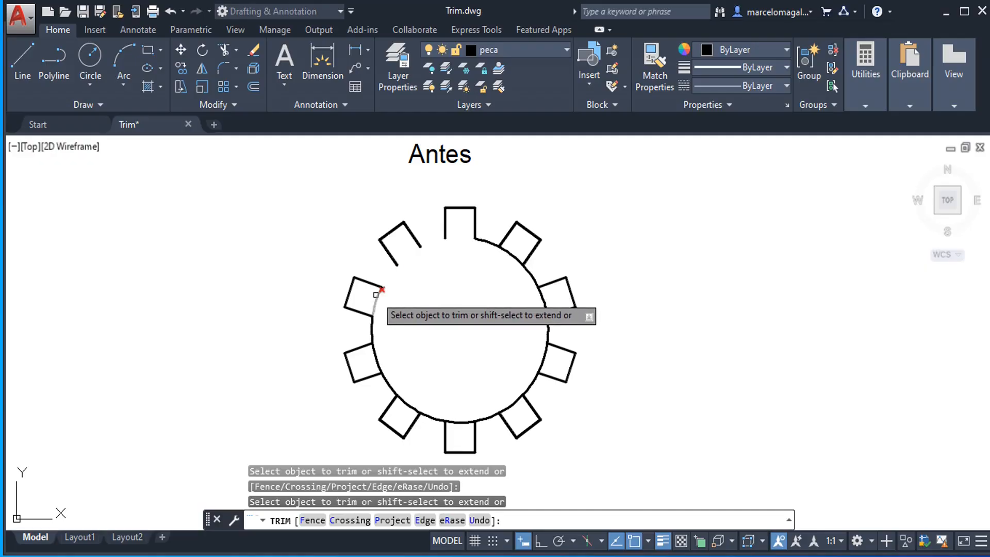
{"action": "left_click", "coordinate": [379, 295]}
{"action": "left_click", "coordinate": [373, 328]}
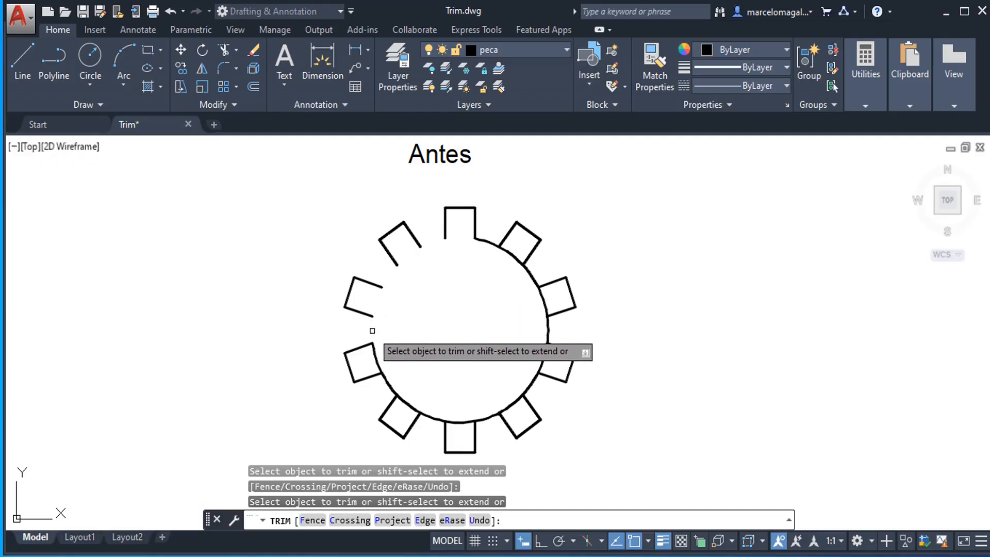
{"action": "left_click", "coordinate": [377, 356]}
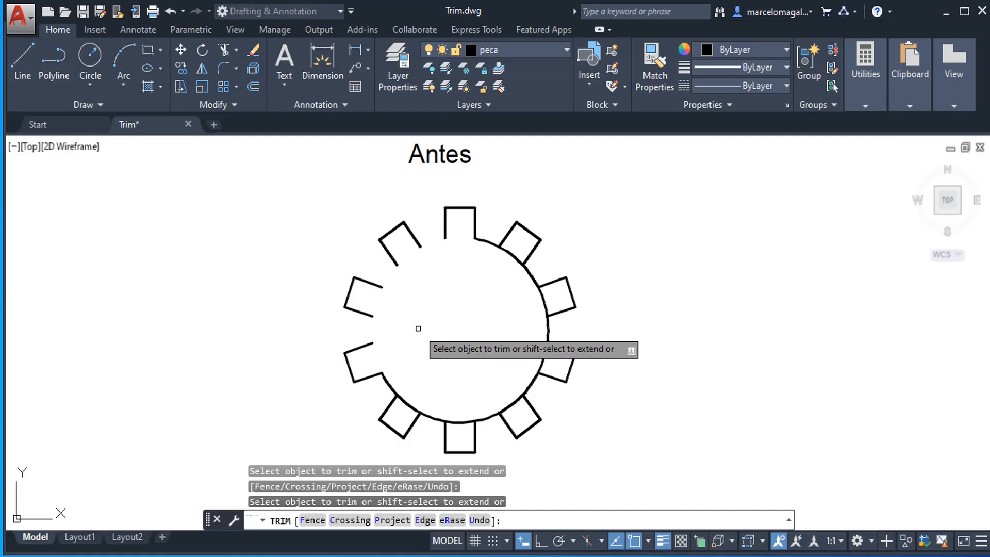
{"action": "key", "text": "Escape"}
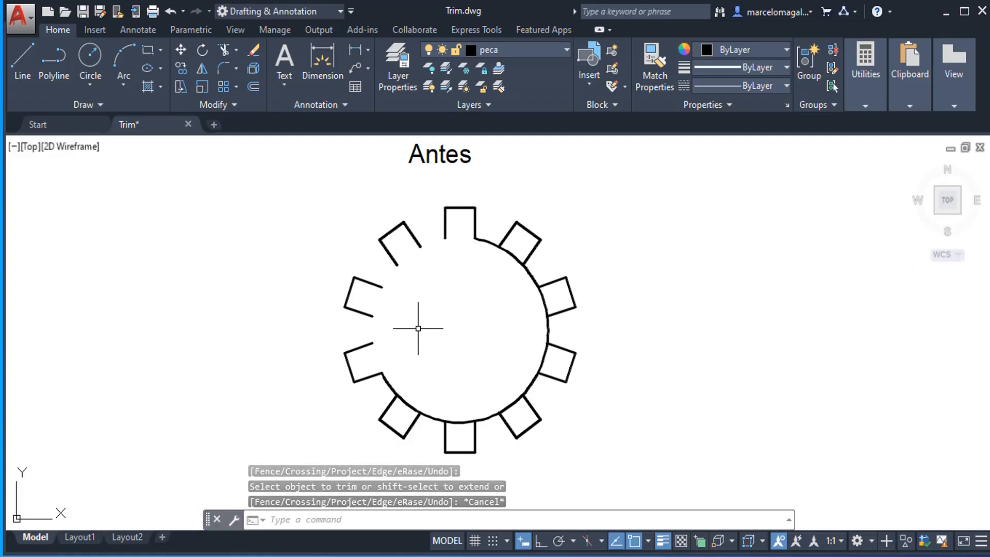
{"action": "left_click", "coordinate": [172, 12]}
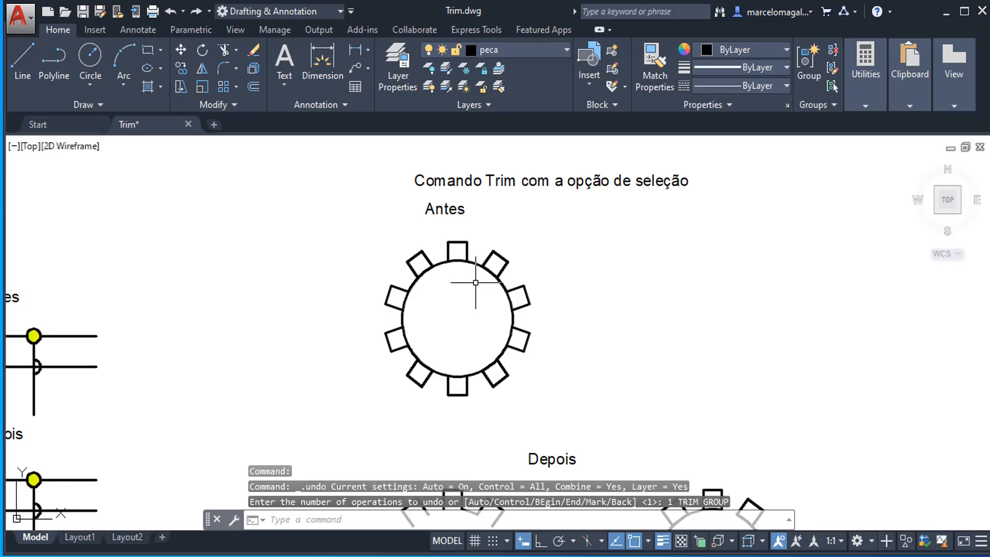
Step: Trim the gear's circle to the arc between the top and upper-right teeth, using only those teeth's facing sides as cutting edges, and end Trim
{"action": "scroll", "coordinate": [464, 288], "scroll_direction": "up", "scroll_amount": 3}
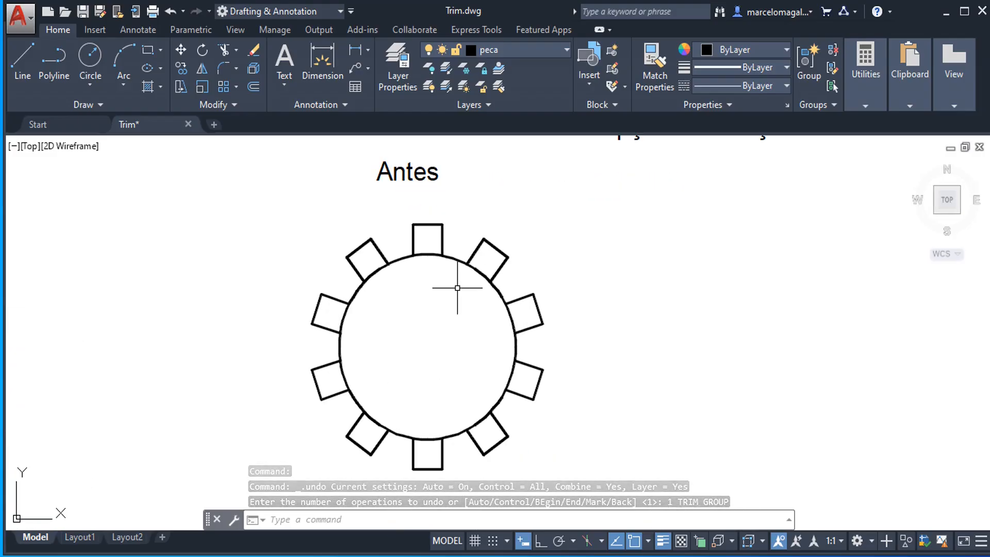
{"action": "middle_click_drag", "start_coordinate": [457, 280], "coordinate": [459, 279]}
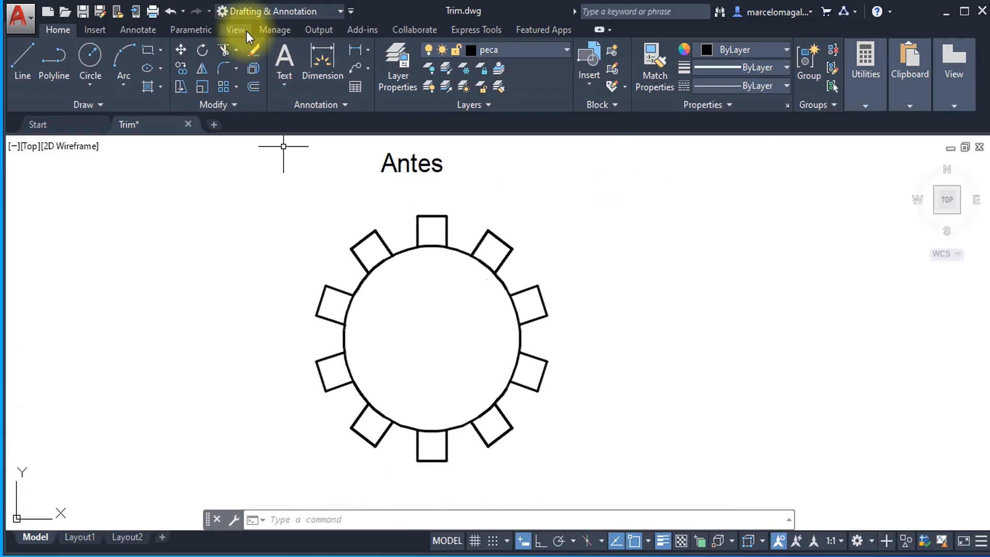
{"action": "left_click", "coordinate": [224, 49]}
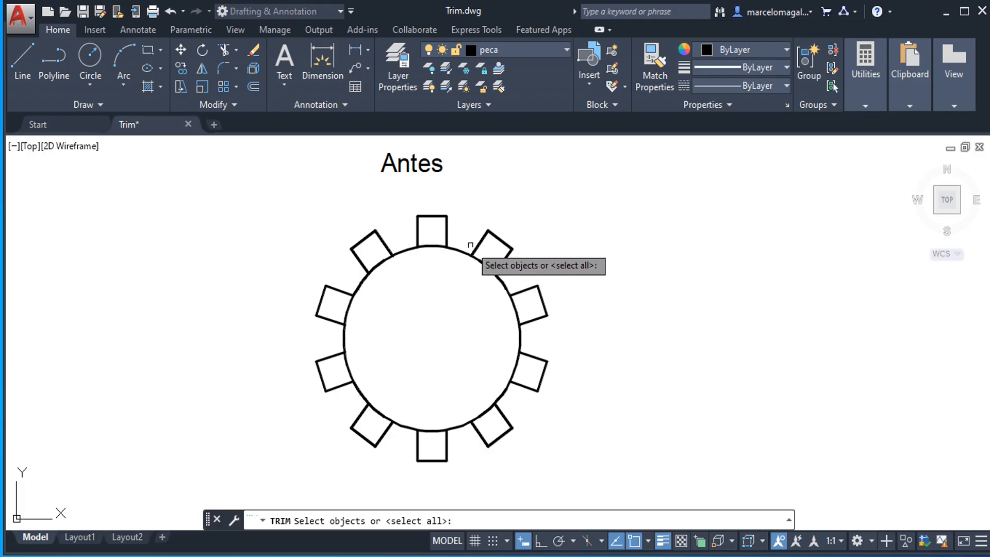
{"action": "scroll", "coordinate": [481, 220], "scroll_direction": "up", "scroll_amount": 3}
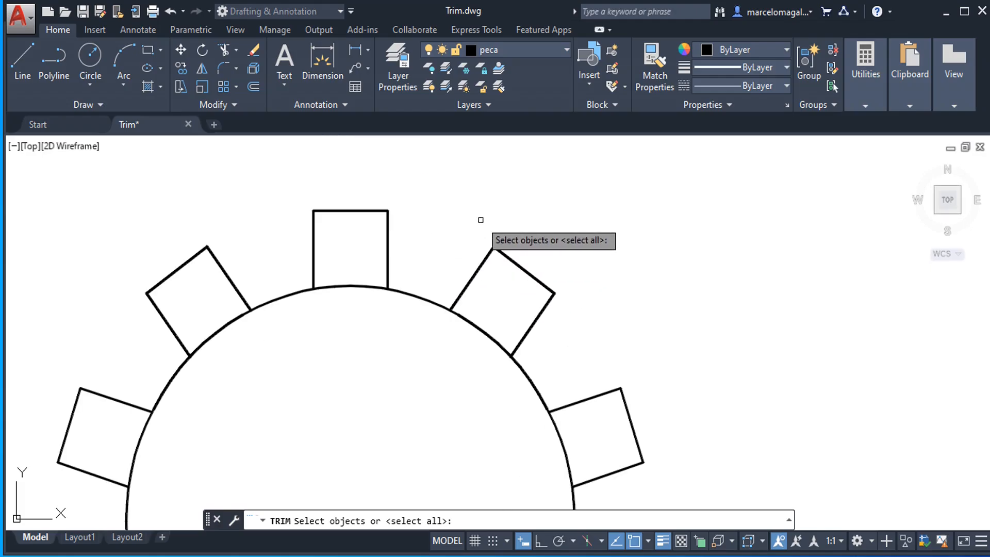
{"action": "left_click", "coordinate": [386, 250]}
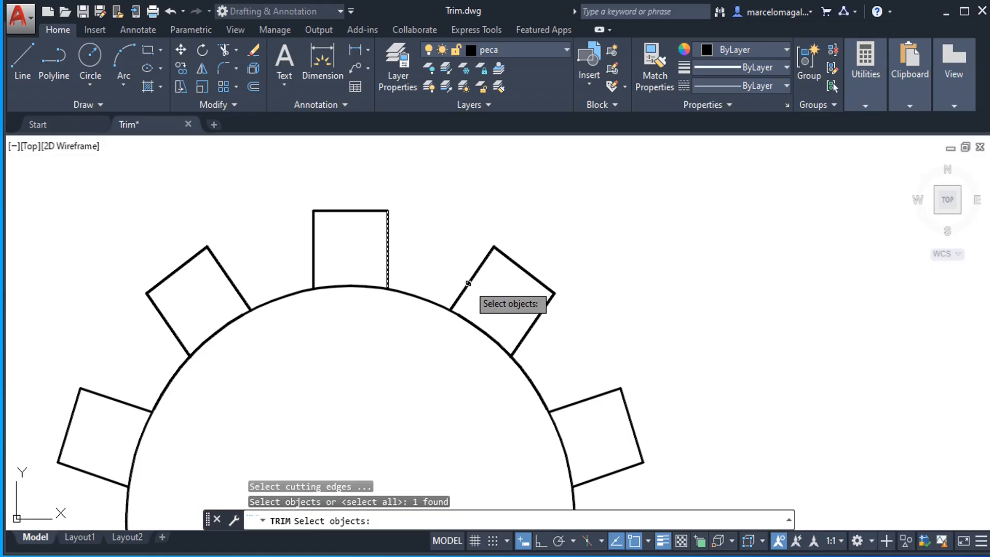
{"action": "left_click", "coordinate": [468, 283]}
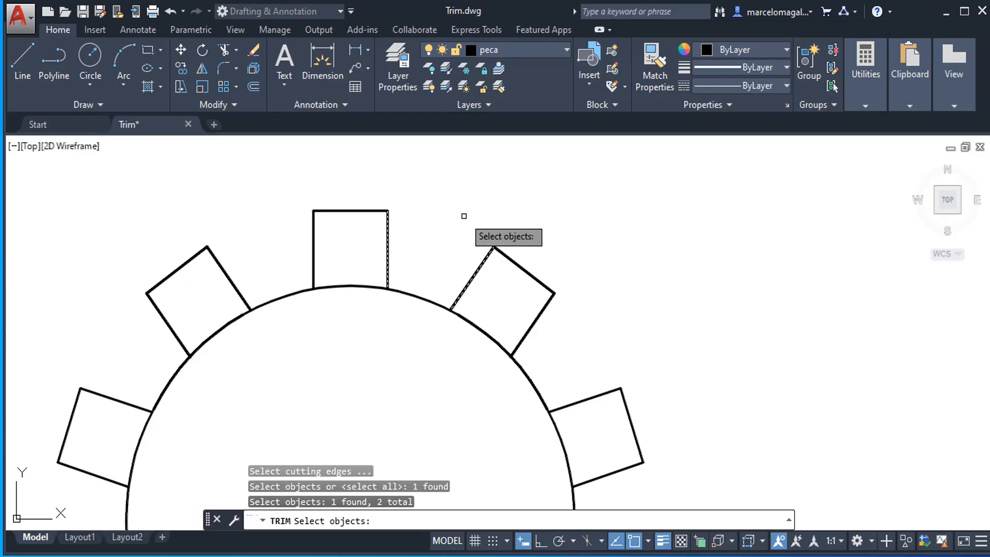
{"action": "key", "text": "Return"}
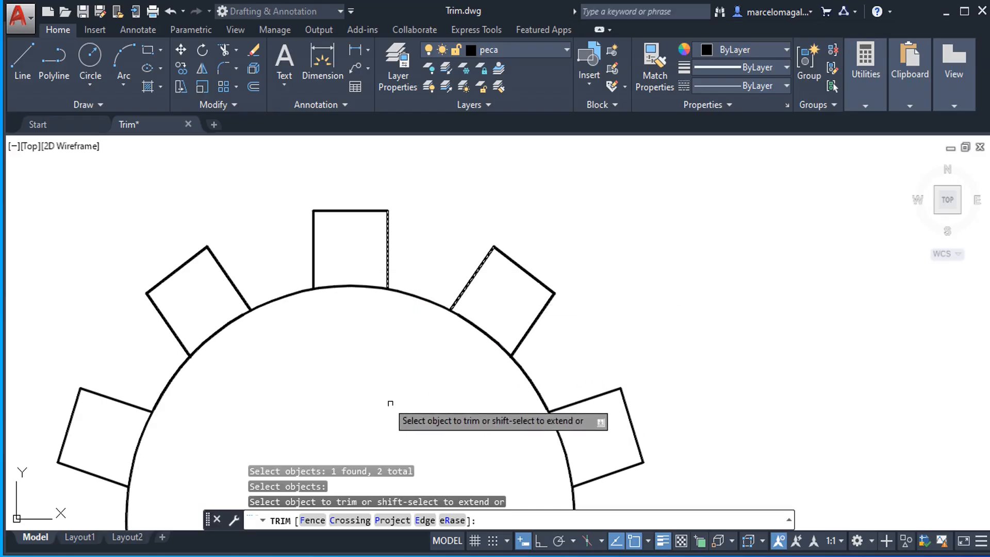
{"action": "left_click", "coordinate": [347, 286]}
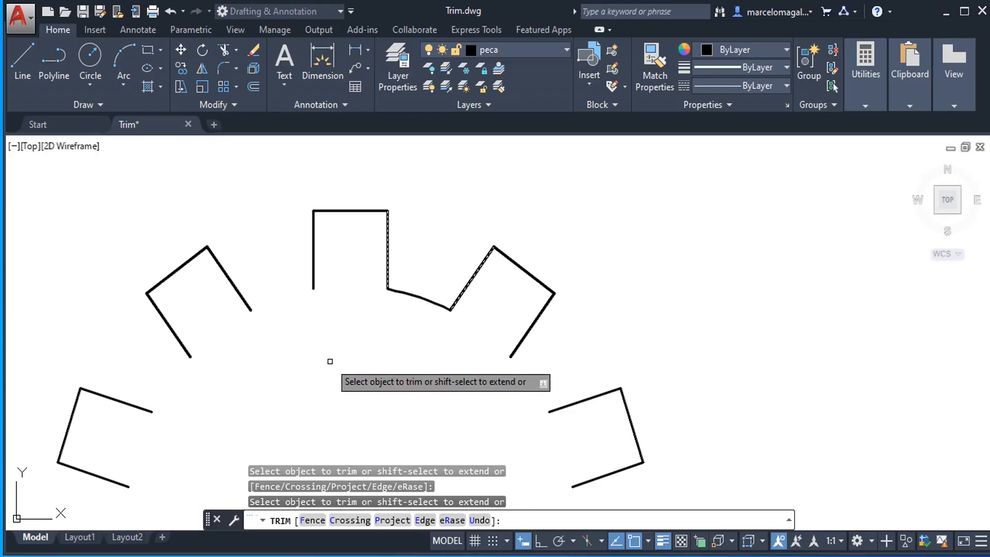
{"action": "scroll", "coordinate": [330, 360], "scroll_direction": "down", "scroll_amount": 3}
{"action": "middle_click_drag", "start_coordinate": [348, 396], "coordinate": [370, 298]}
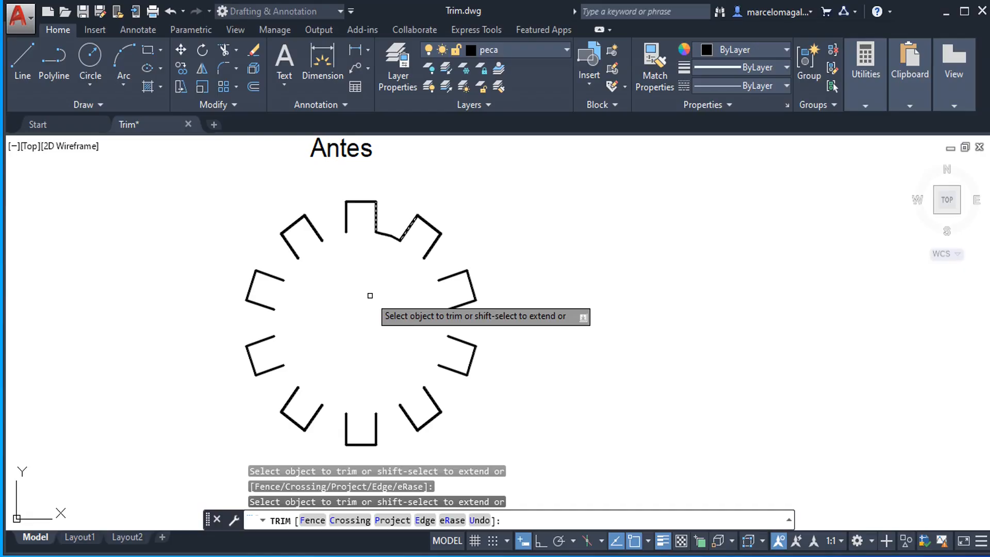
{"action": "key", "text": "Escape"}
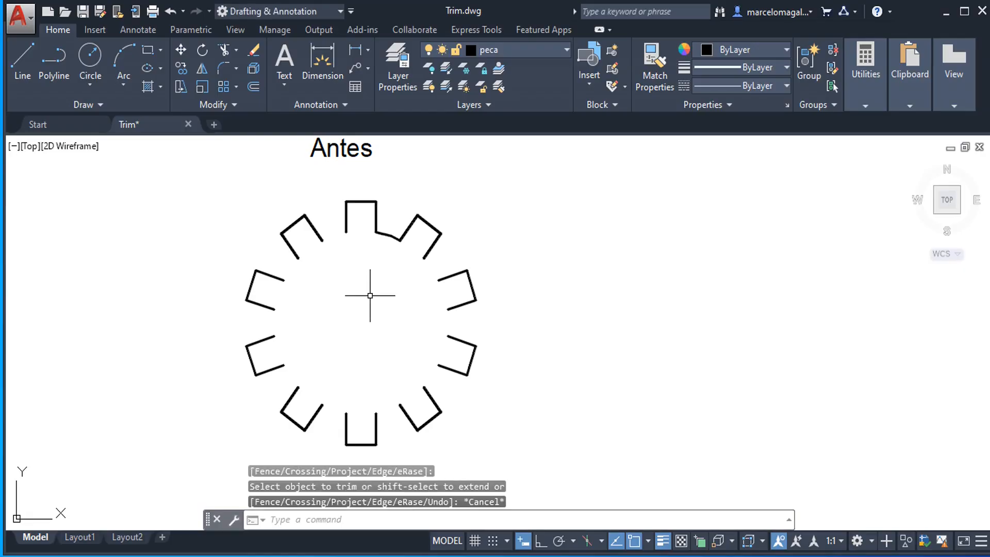